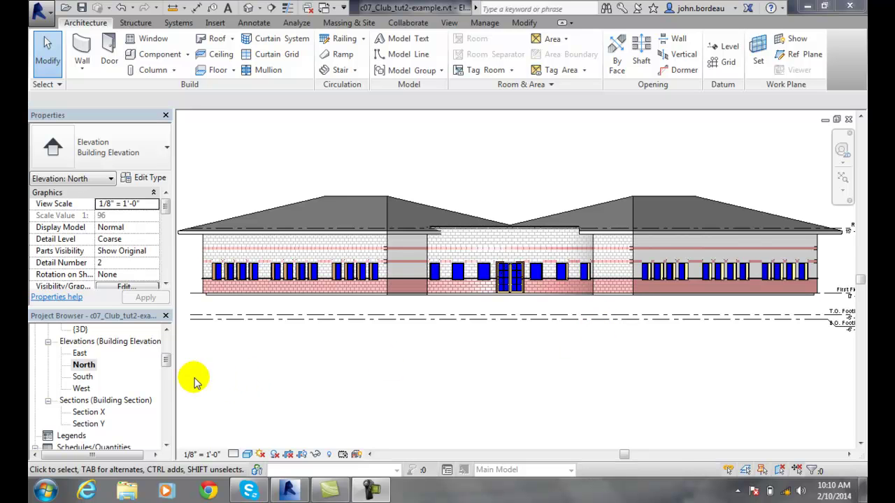
Open the First Floor plan view and examine the layout of the building's wings
{"action": "scroll", "coordinate": [169, 355], "scroll_direction": "up", "scroll_amount": 3}
{"action": "scroll", "coordinate": [170, 354], "scroll_direction": "up", "scroll_amount": 2}
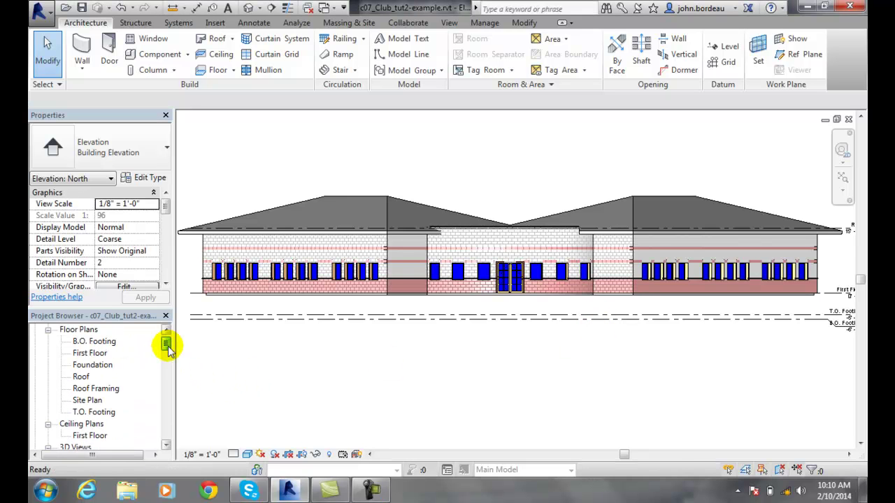
{"action": "double_click", "coordinate": [84, 353]}
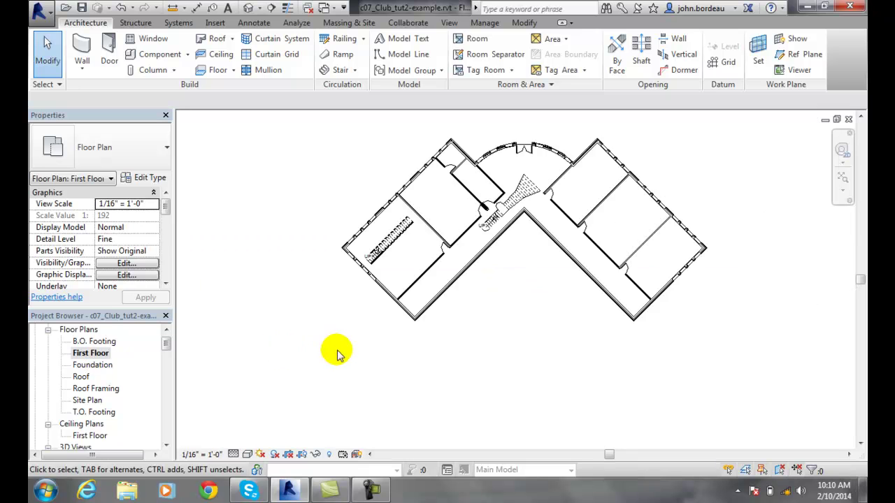
{"action": "scroll", "coordinate": [416, 301], "scroll_direction": "up", "scroll_amount": 3}
{"action": "scroll", "coordinate": [423, 297], "scroll_direction": "up", "scroll_amount": 1}
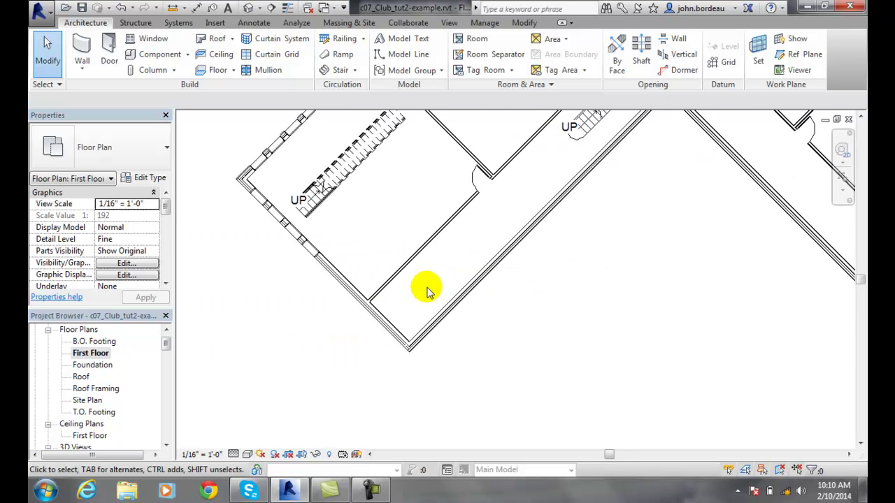
{"action": "scroll", "coordinate": [421, 294], "scroll_direction": "down", "scroll_amount": 1}
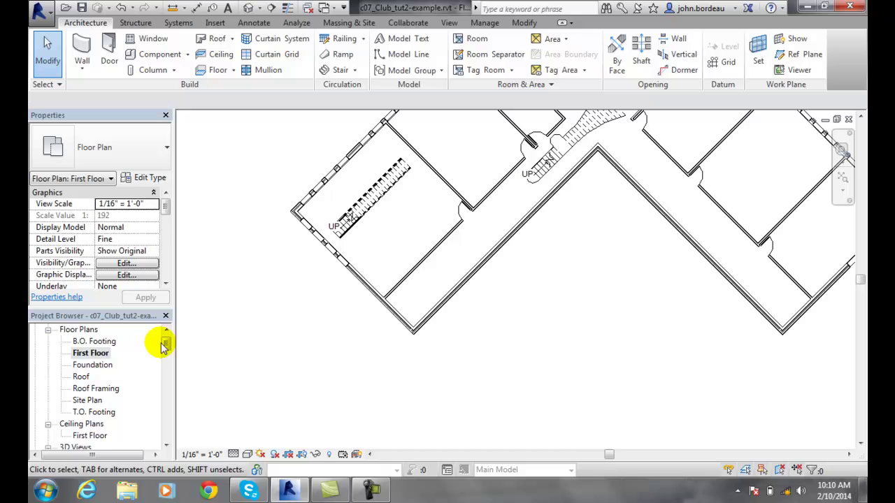
View the East elevation, and return to the North elevation
{"action": "left_click_drag", "start_coordinate": [166, 346], "coordinate": [166, 360]}
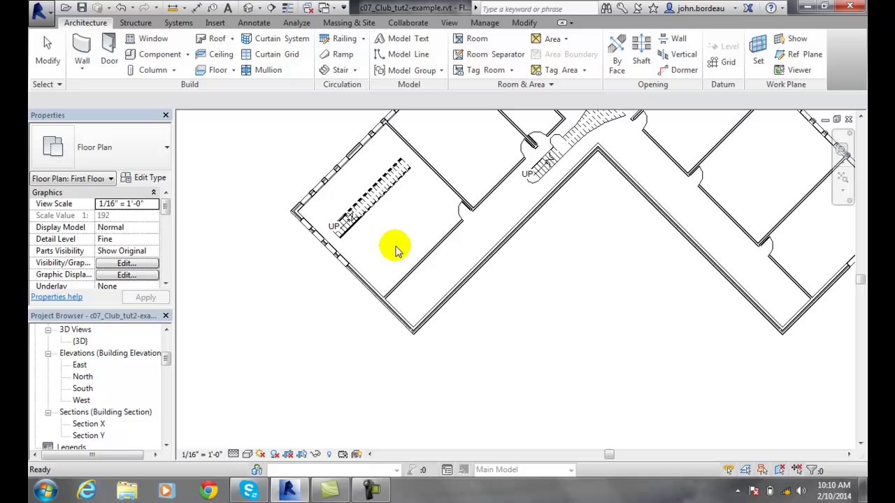
{"action": "left_click", "coordinate": [81, 365]}
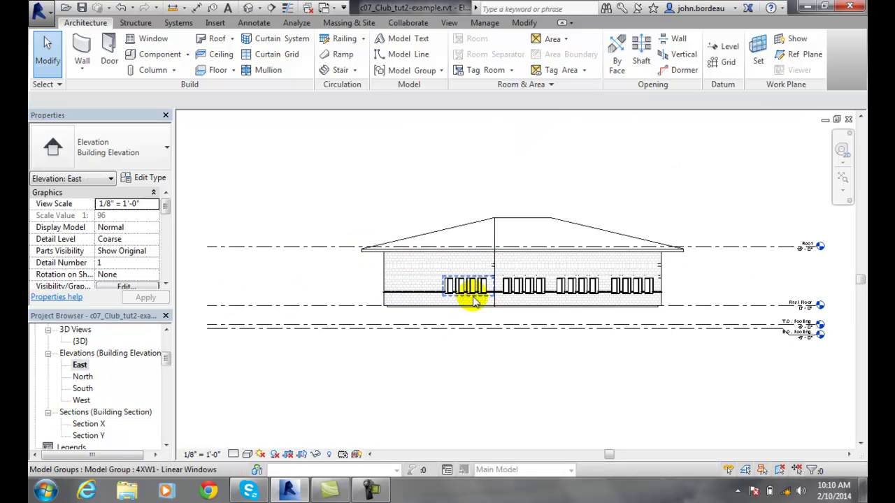
{"action": "double_click", "coordinate": [81, 378]}
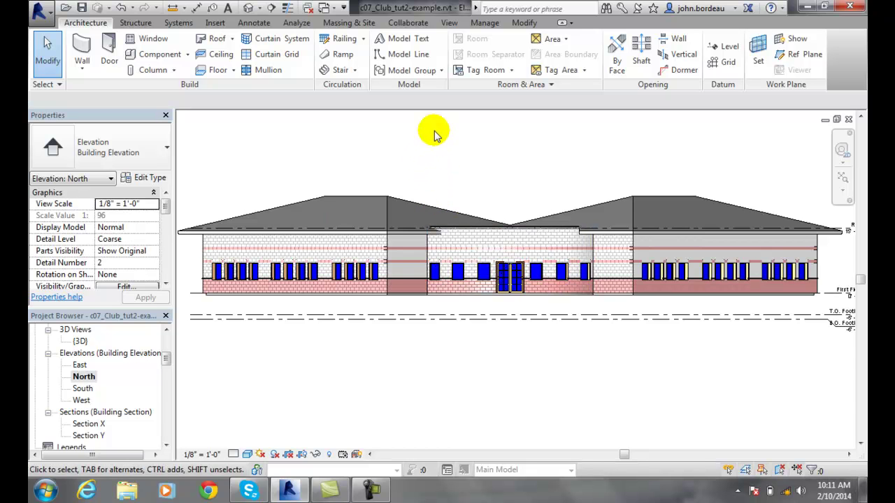
Open the Visibility/Graphic Overrides for the North elevation and move the dialog clear of its original spot
{"action": "left_click", "coordinate": [448, 23]}
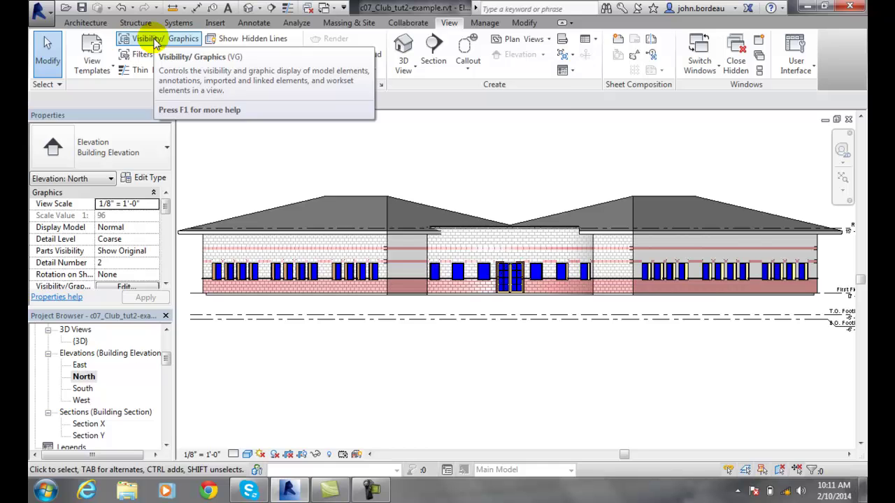
{"action": "left_click", "coordinate": [154, 42]}
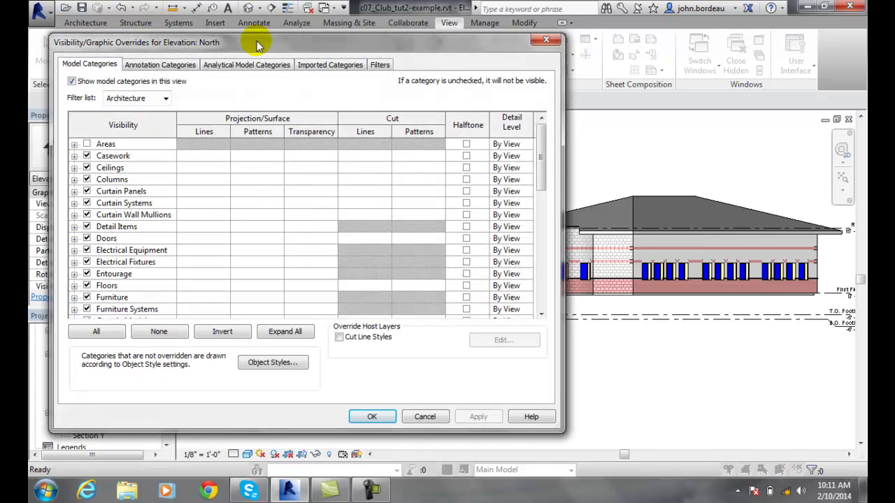
{"action": "left_click_drag", "start_coordinate": [258, 45], "coordinate": [426, 74]}
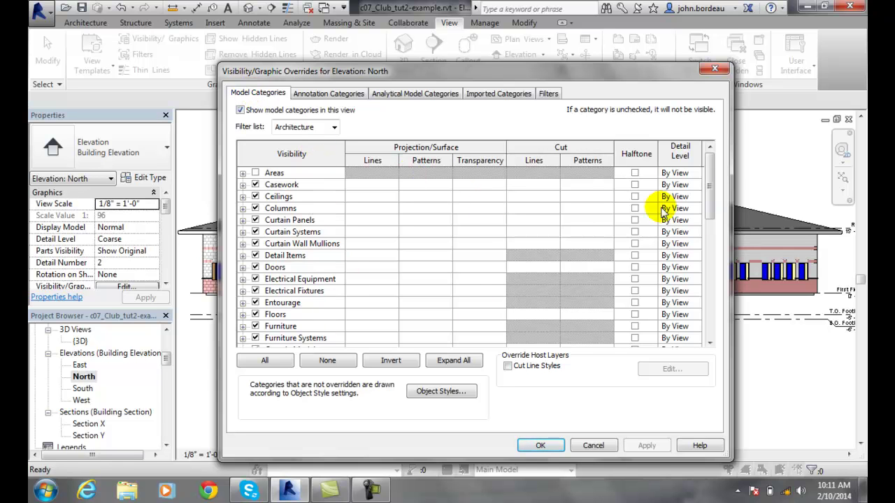
Review the discipline options available for filtering the model categories, keeping only Architecture selected
{"action": "left_click", "coordinate": [334, 126]}
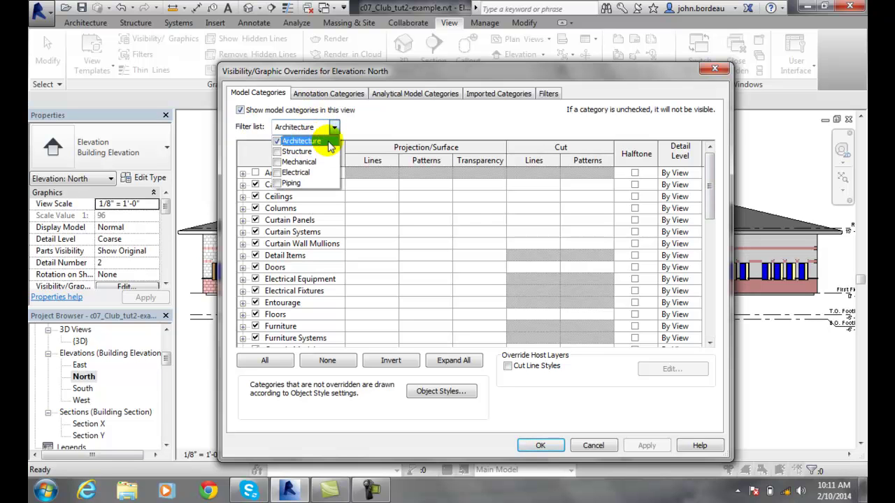
{"action": "left_click", "coordinate": [381, 120]}
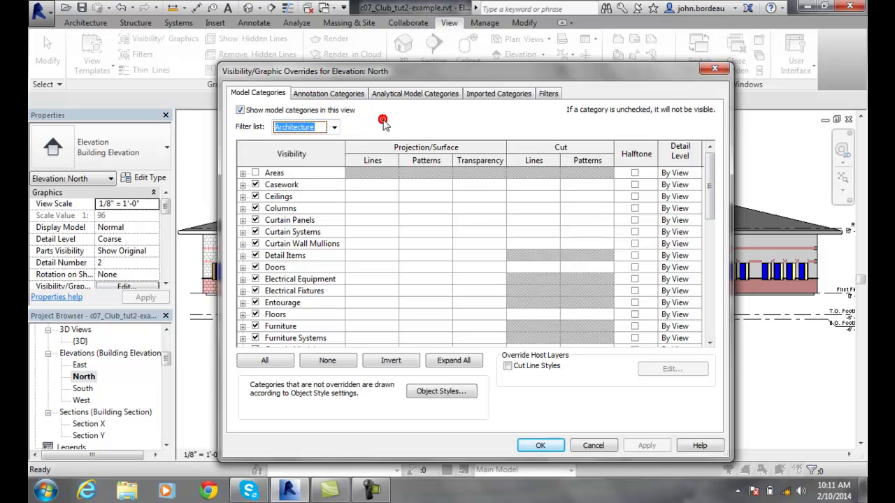
{"action": "left_click", "coordinate": [334, 126]}
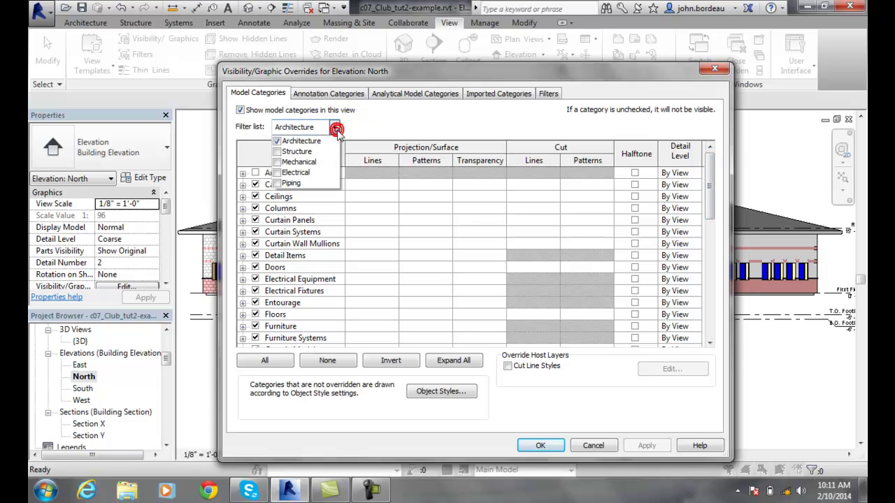
{"action": "left_click", "coordinate": [377, 125]}
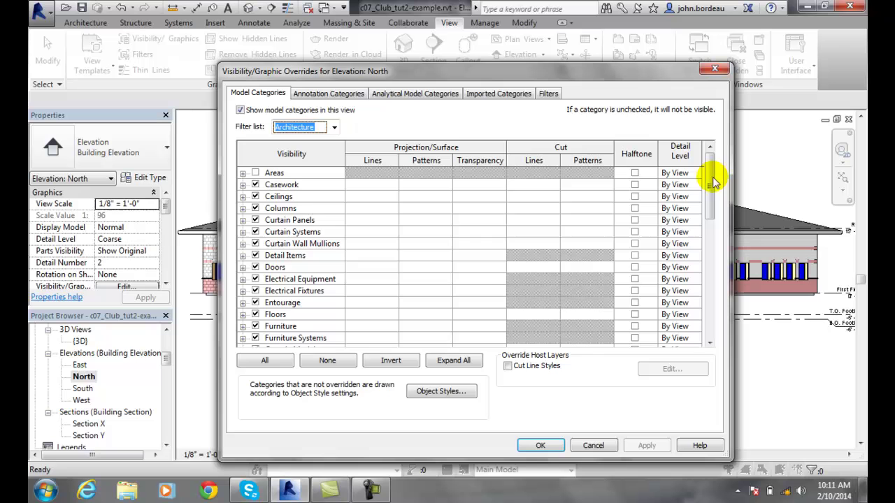
Expand the Walls and Windows model categories to examine their subcategories
{"action": "left_click_drag", "start_coordinate": [713, 182], "coordinate": [714, 295]}
{"action": "left_click", "coordinate": [242, 326]}
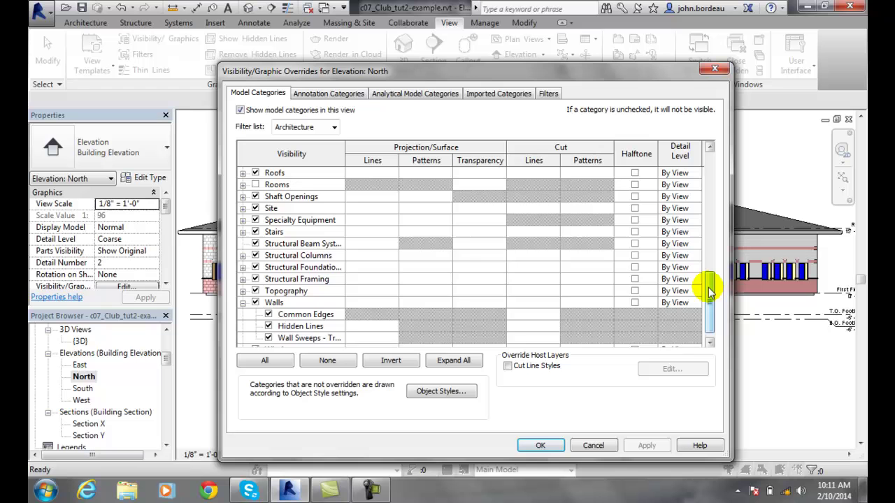
{"action": "left_click_drag", "start_coordinate": [708, 286], "coordinate": [708, 308]}
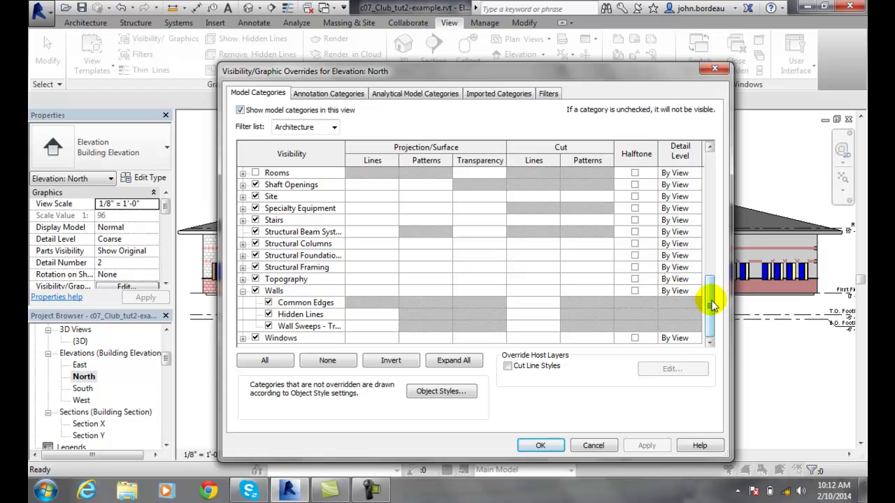
{"action": "left_click", "coordinate": [243, 337]}
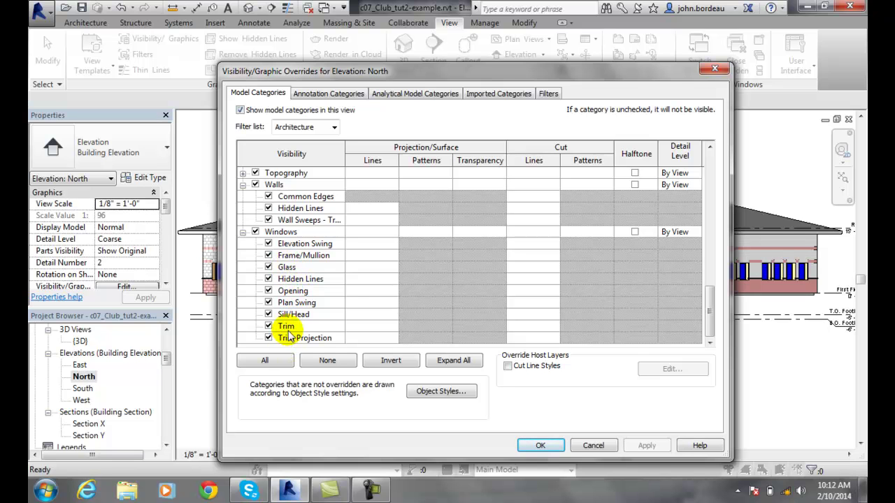
Examine the override options for window Glass, wall Common Edges and Windows, including the detail level choices for Windows
{"action": "left_click", "coordinate": [288, 267]}
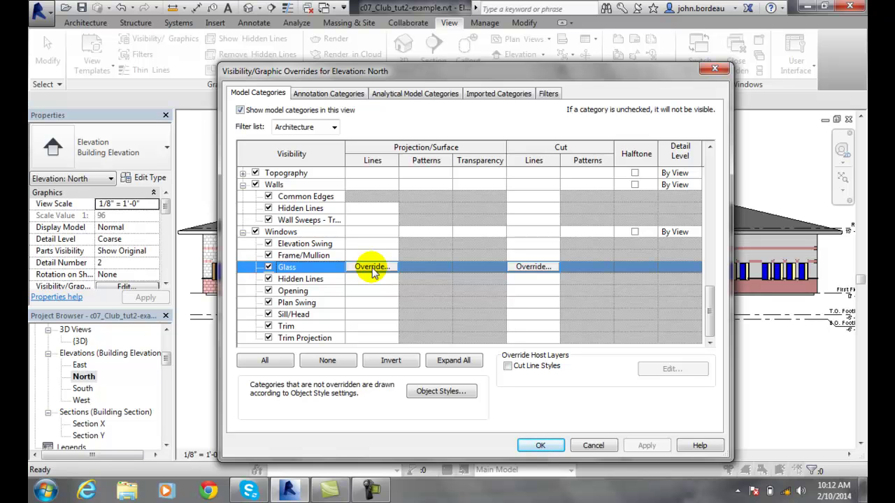
{"action": "left_click", "coordinate": [325, 201]}
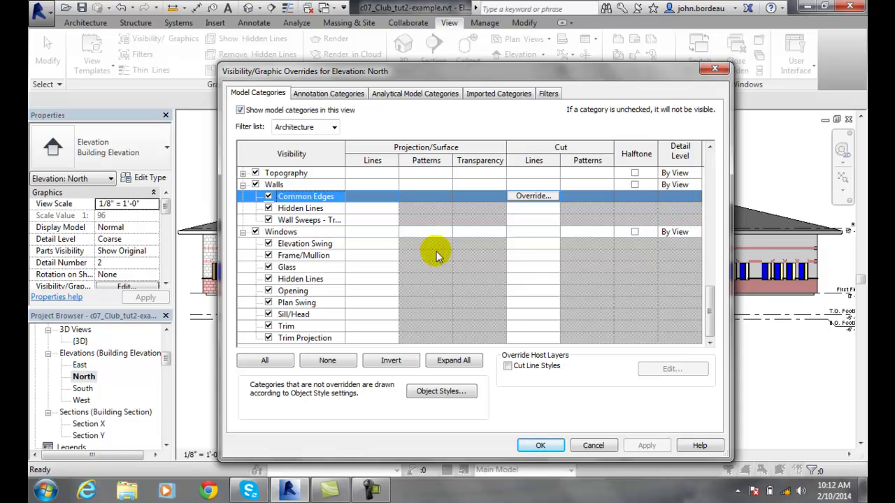
{"action": "left_click", "coordinate": [316, 232]}
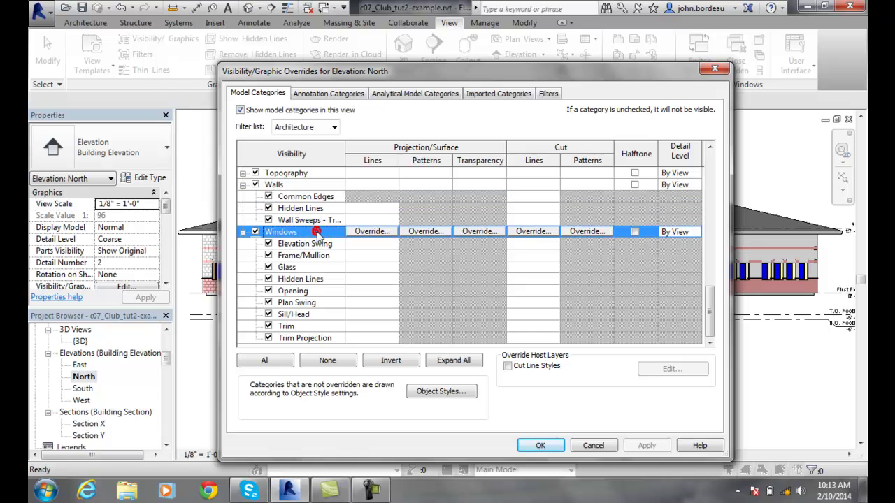
{"action": "left_click", "coordinate": [674, 232]}
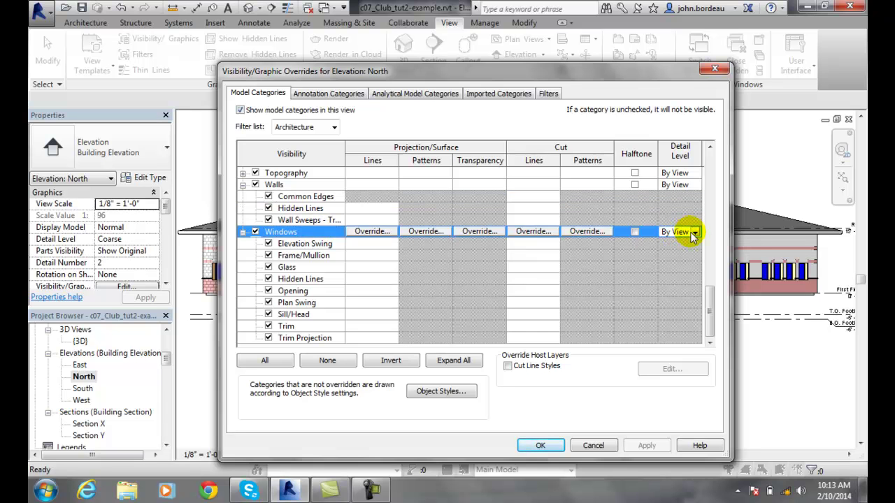
{"action": "left_click", "coordinate": [684, 232]}
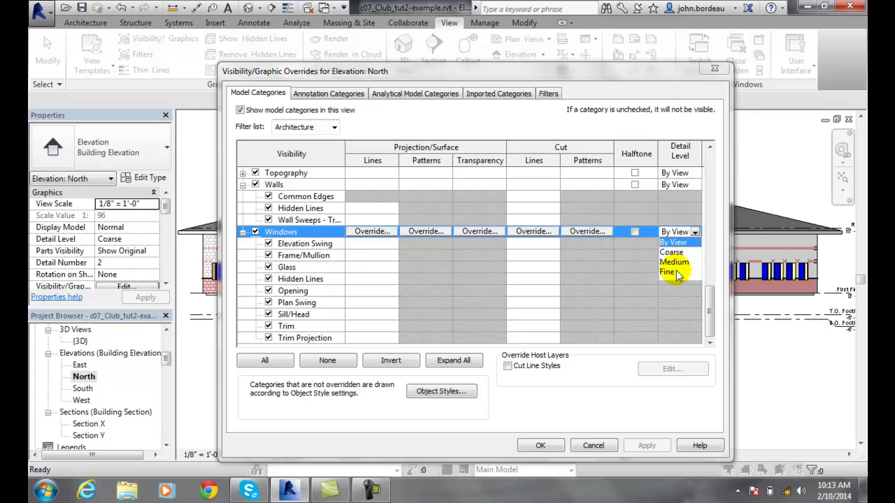
{"action": "left_click", "coordinate": [652, 405]}
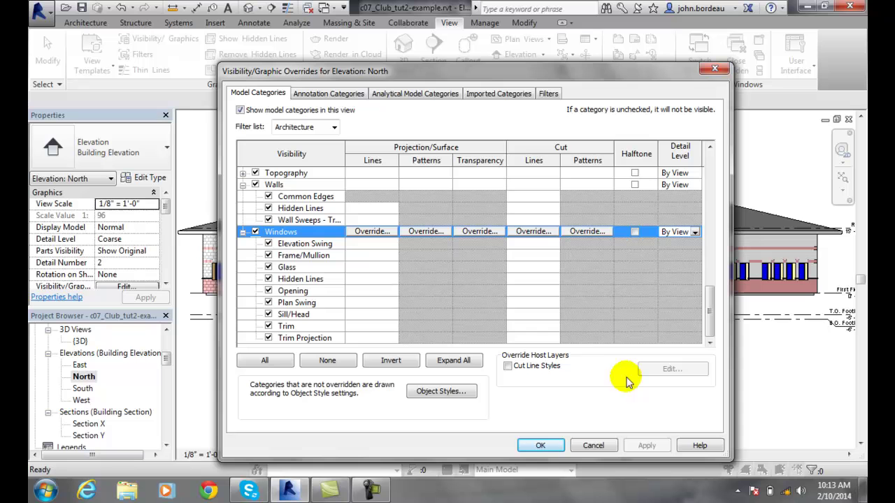
Set the Levels annotation category to halftone in the North elevation, apply it and close the overrides dialog
{"action": "left_click", "coordinate": [327, 95]}
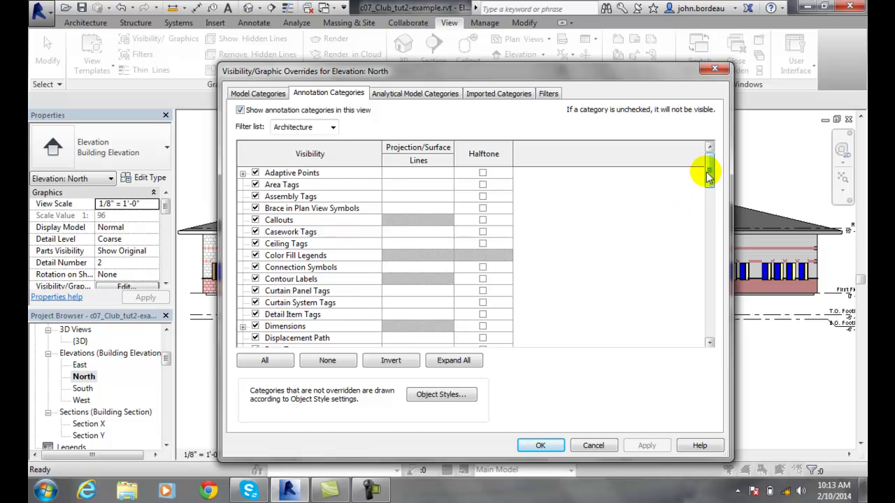
{"action": "left_click_drag", "start_coordinate": [709, 176], "coordinate": [710, 219]}
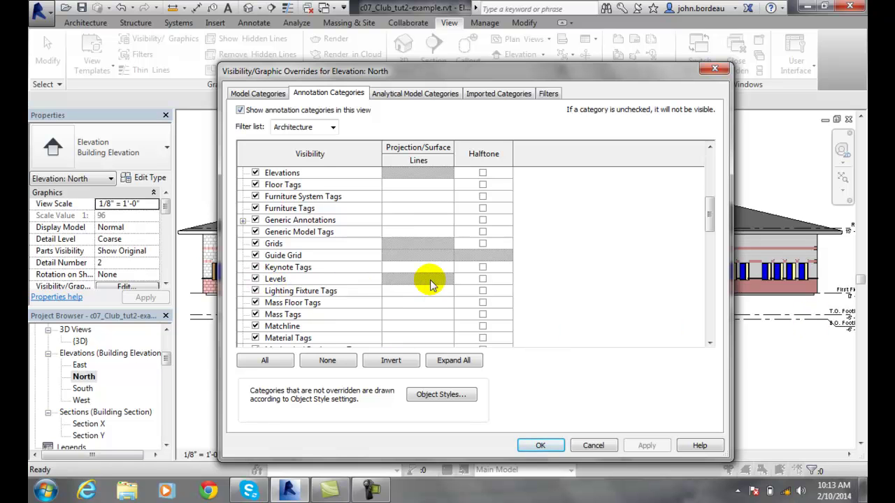
{"action": "left_click", "coordinate": [482, 280]}
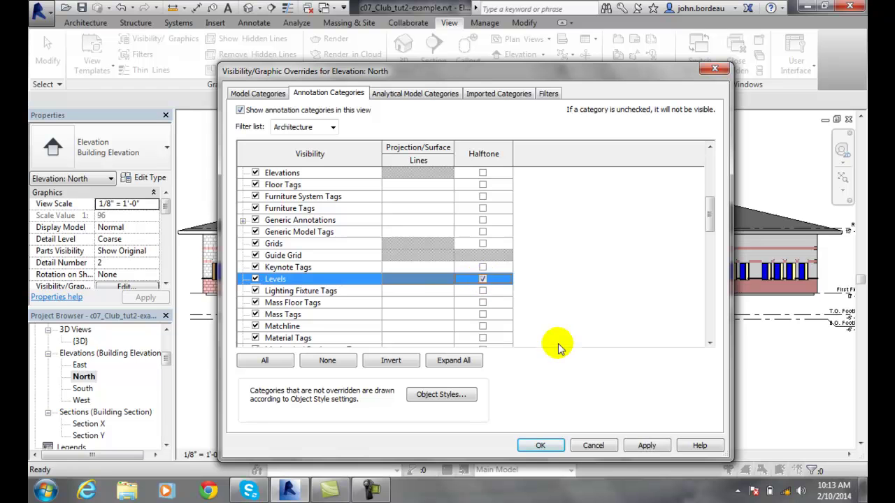
{"action": "left_click", "coordinate": [644, 446]}
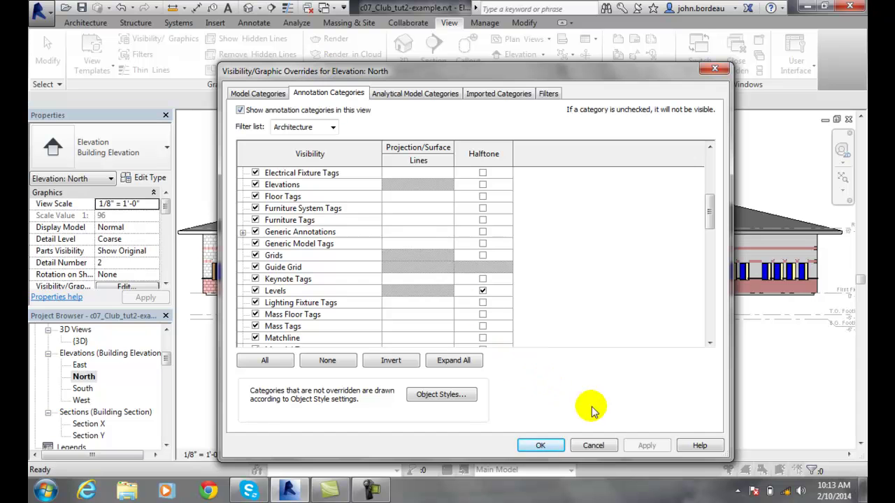
{"action": "left_click", "coordinate": [594, 446]}
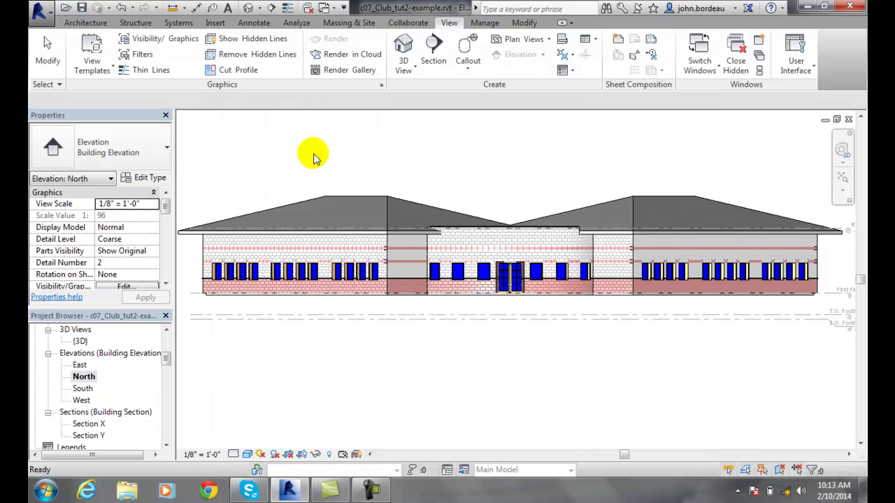